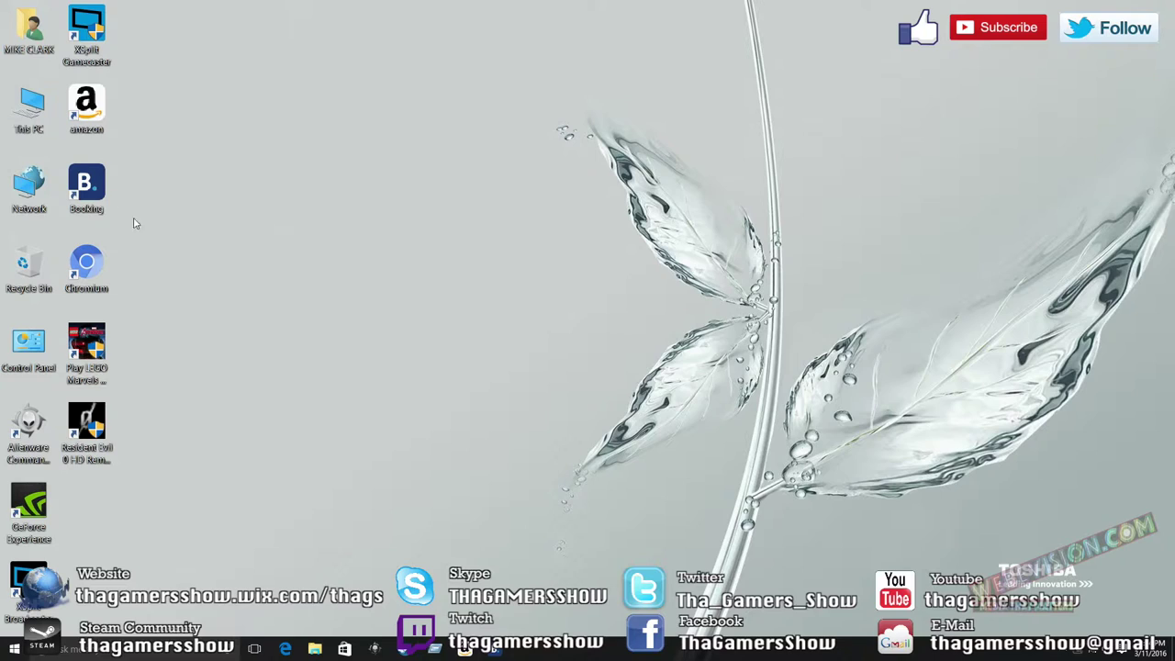
Open the Control Panel and show its items as small icons.
{"action": "right_click", "coordinate": [19, 650]}
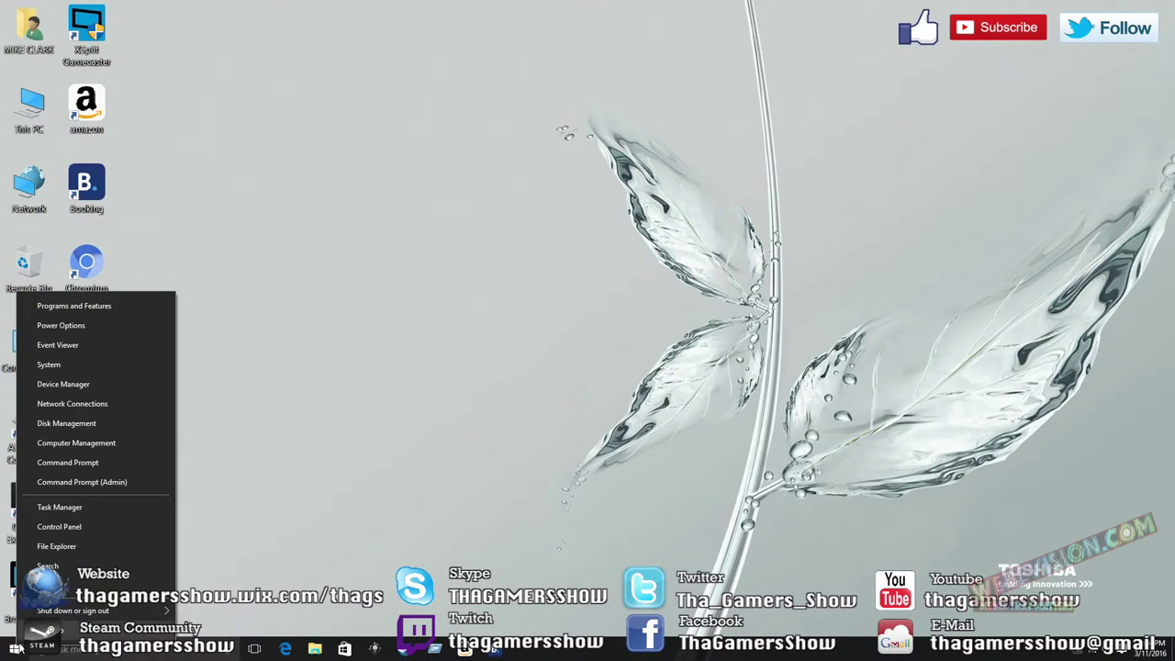
{"action": "left_click", "coordinate": [106, 521]}
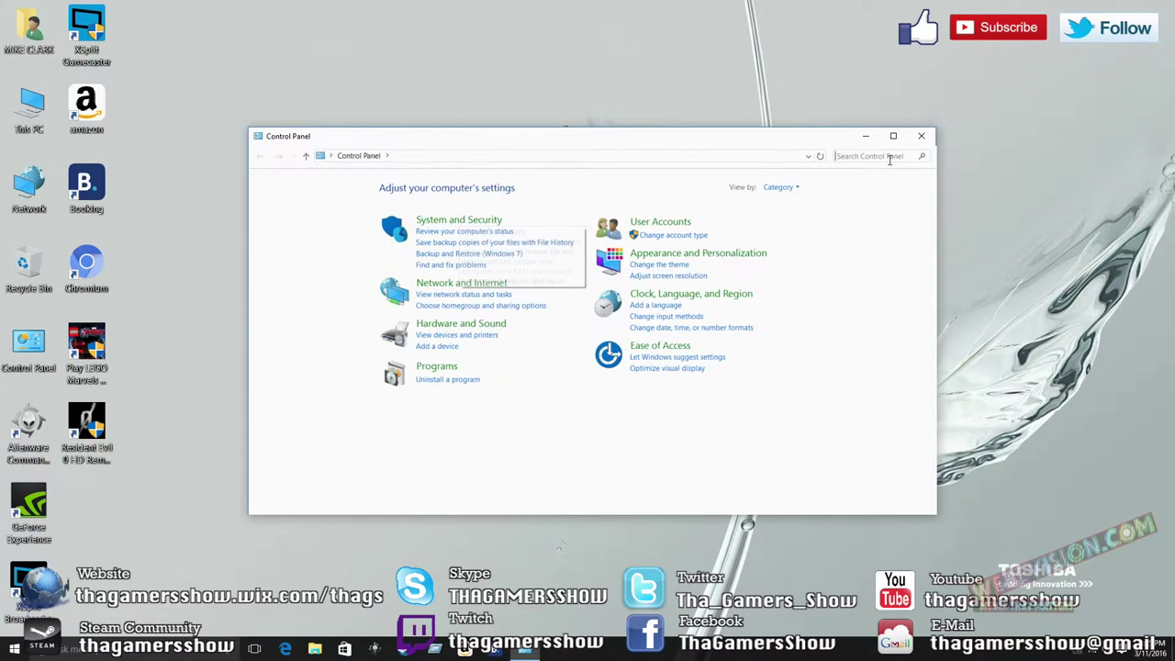
{"action": "left_click", "coordinate": [785, 188]}
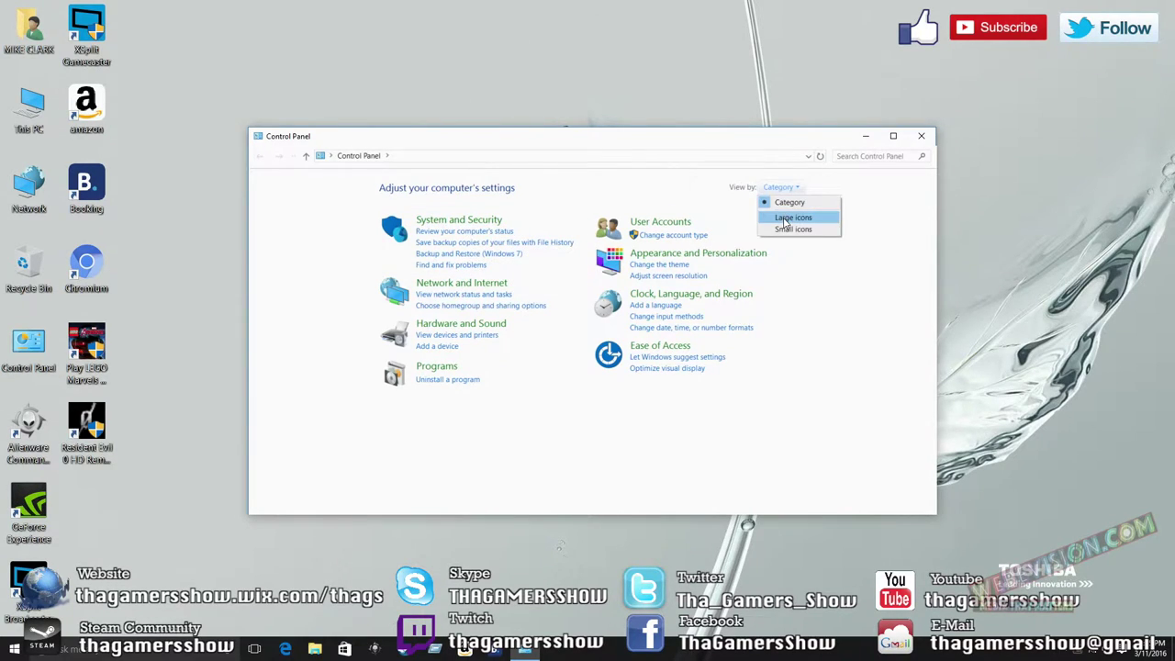
{"action": "left_click", "coordinate": [785, 230]}
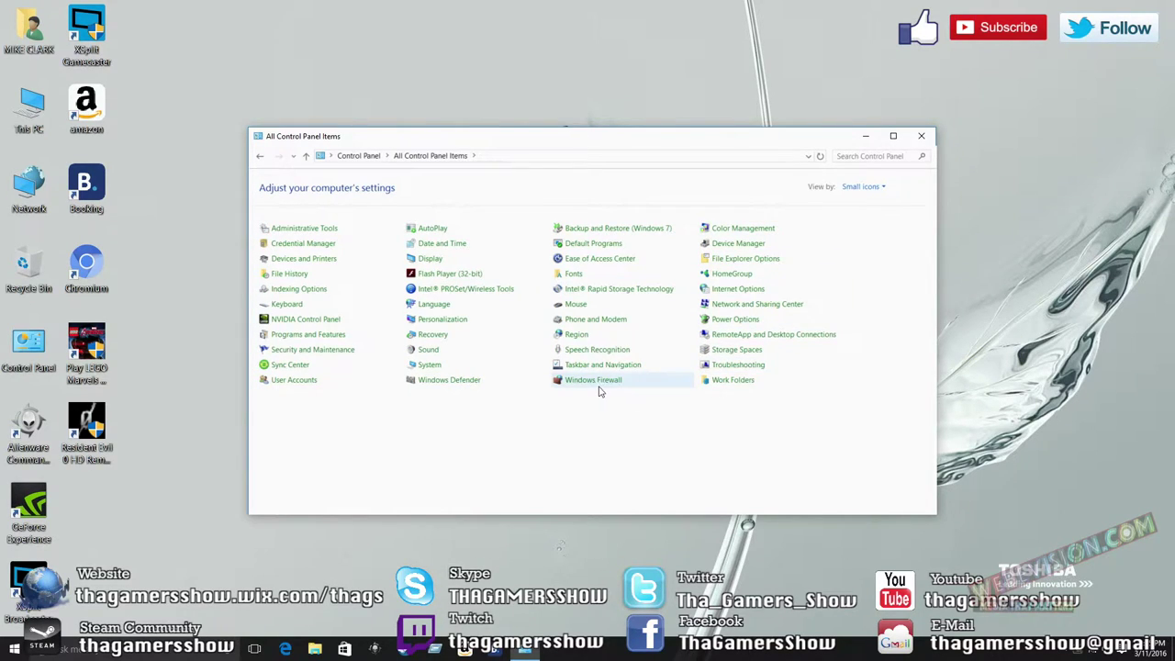
View the computer's basic system information in an enlarged window, and close it.
{"action": "left_click", "coordinate": [425, 366]}
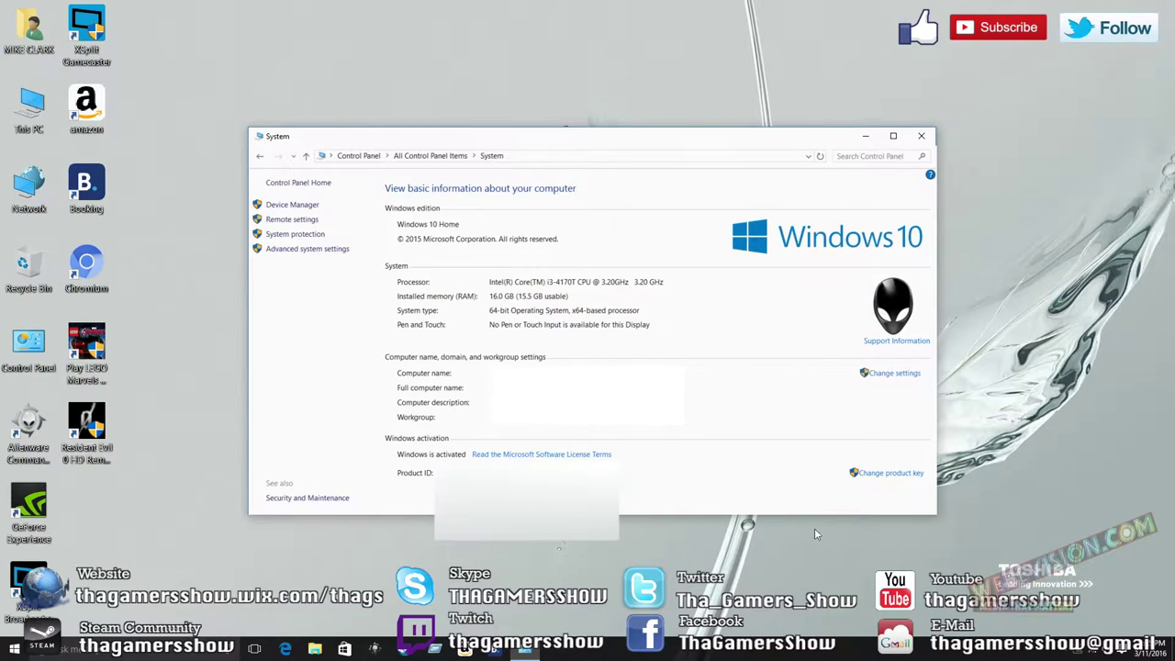
{"action": "left_click_drag", "start_coordinate": [936, 515], "coordinate": [967, 614]}
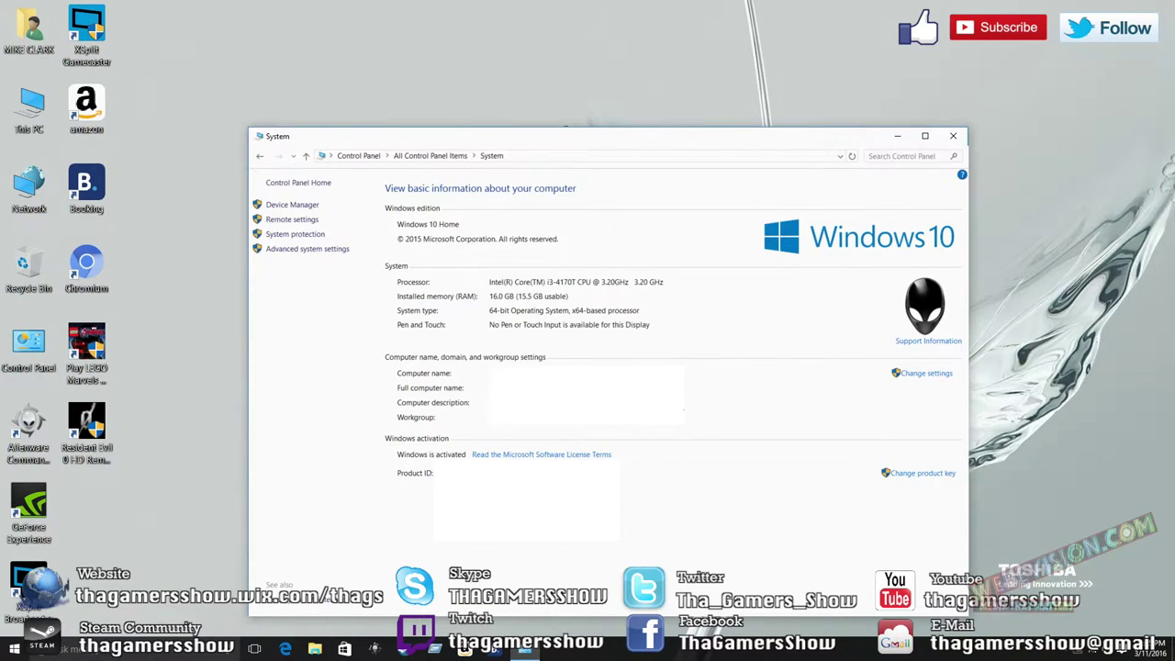
{"action": "left_click", "coordinate": [952, 135]}
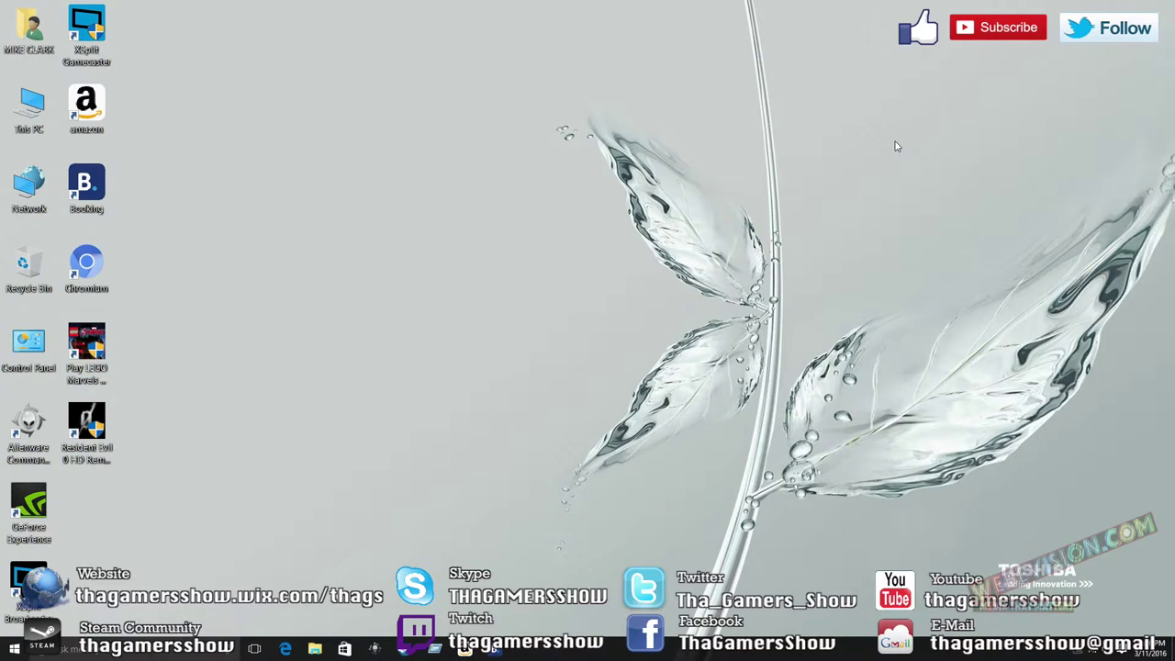
Open GeForce Experience and look through its list of detected games.
{"action": "double_click", "coordinate": [43, 507]}
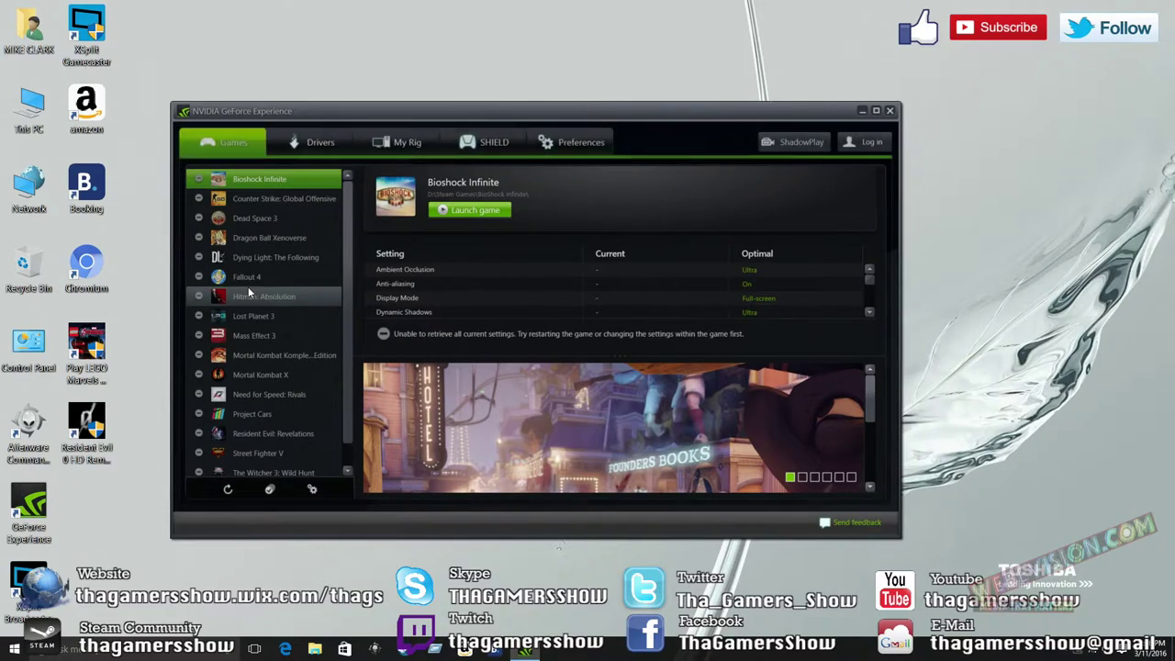
{"action": "scroll", "coordinate": [303, 296], "scroll_direction": "down", "scroll_amount": 1}
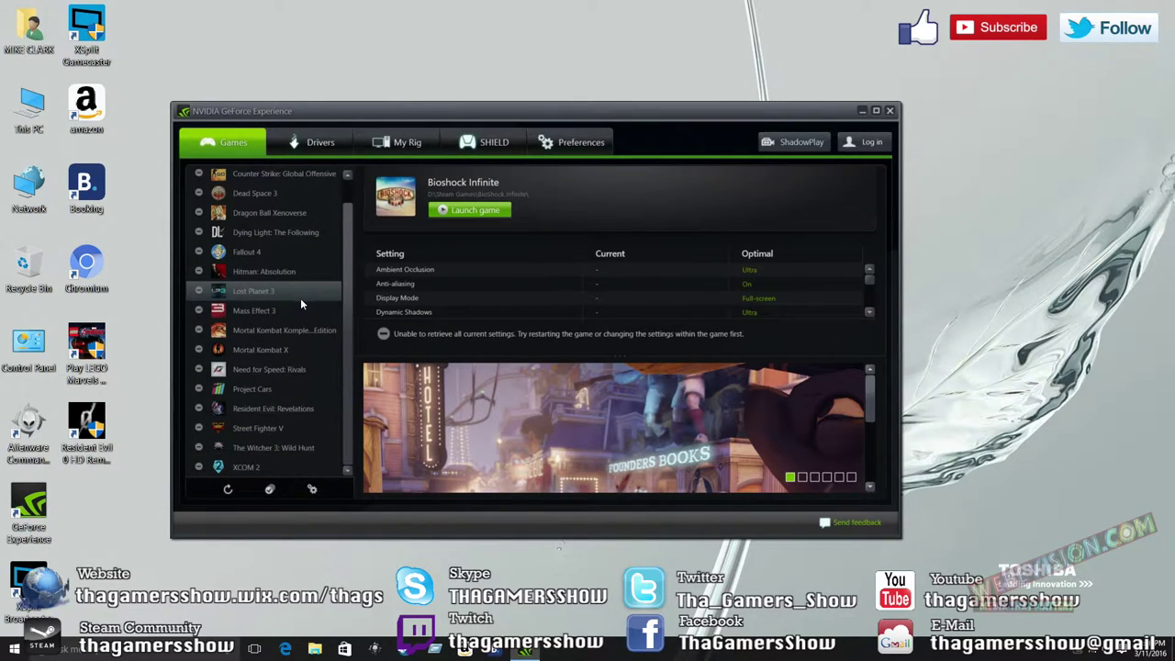
{"action": "scroll", "coordinate": [280, 444], "scroll_direction": "up", "scroll_amount": 1}
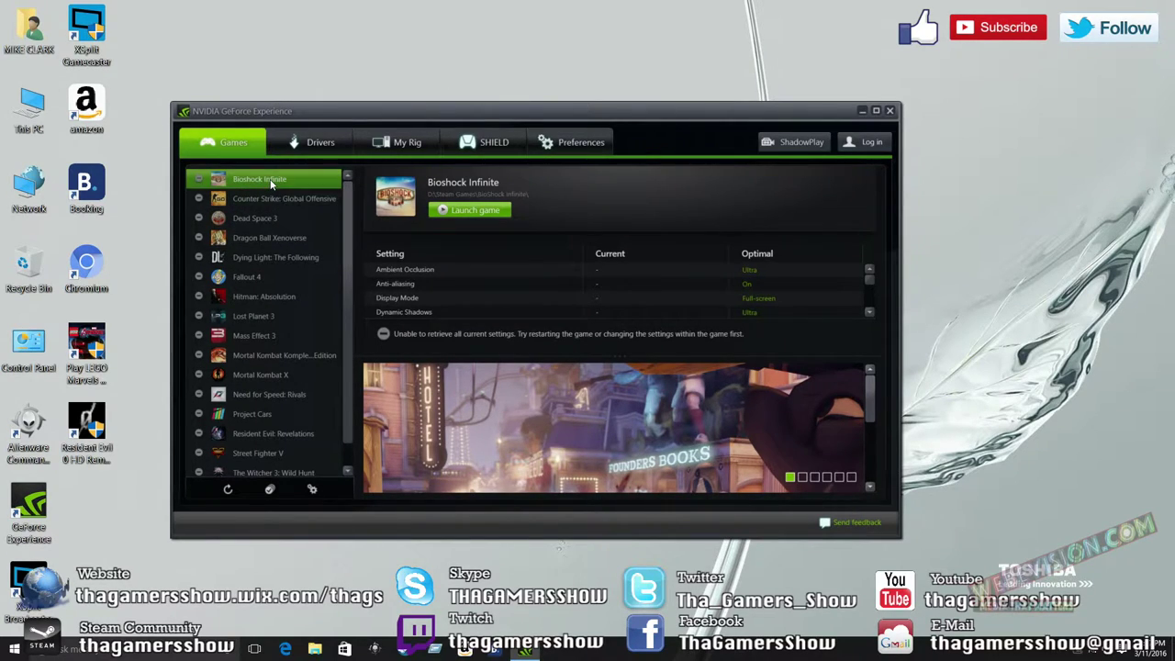
Examine the recommended optimal settings for Bioshock Infinite, Dying Light: The Following and Fallout 4.
{"action": "left_click", "coordinate": [871, 314]}
{"action": "left_click", "coordinate": [871, 314]}
{"action": "left_click", "coordinate": [871, 314]}
{"action": "left_click", "coordinate": [870, 314]}
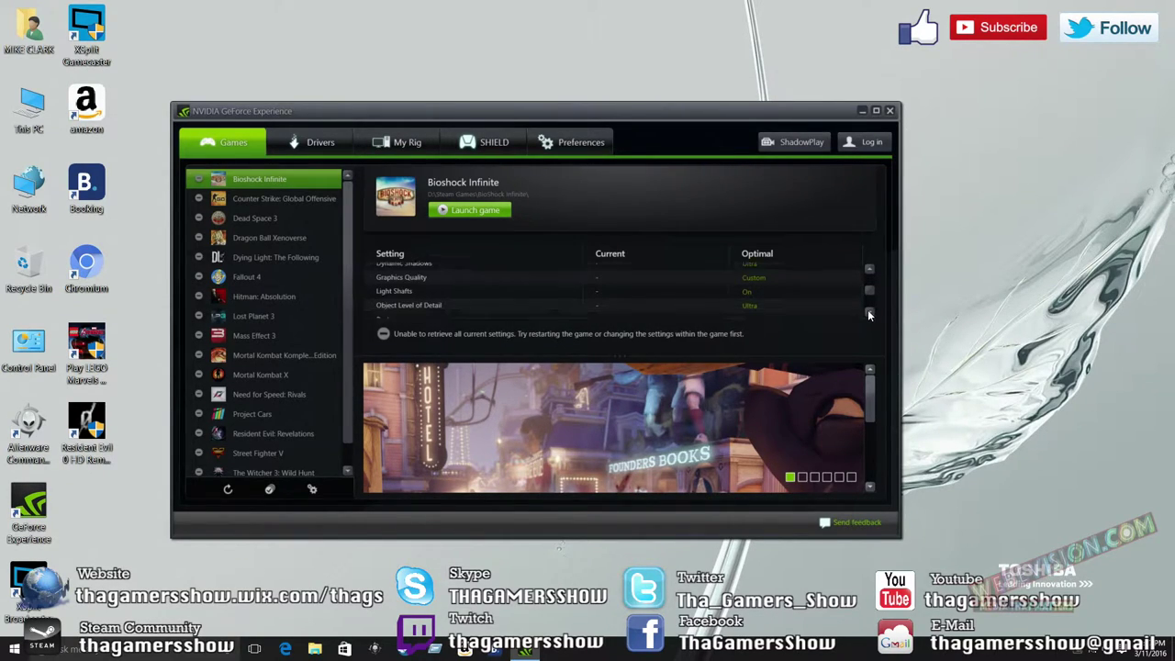
{"action": "left_click", "coordinate": [871, 314]}
{"action": "left_click", "coordinate": [871, 314]}
{"action": "left_click", "coordinate": [870, 314]}
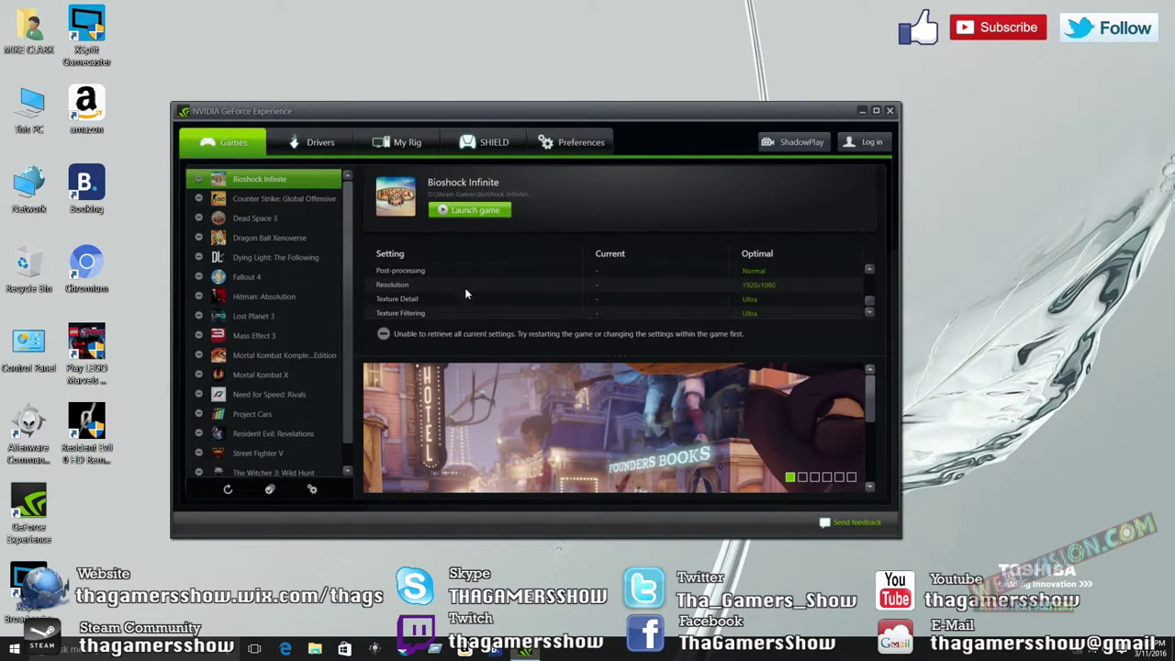
{"action": "left_click", "coordinate": [204, 261]}
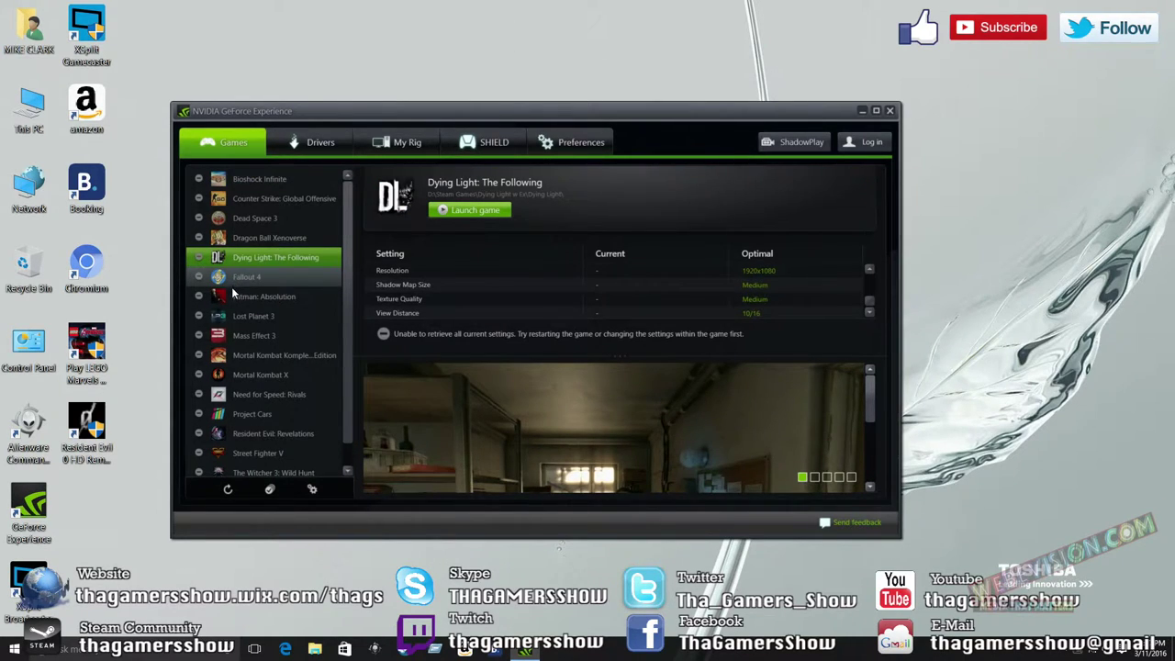
{"action": "left_click", "coordinate": [241, 277]}
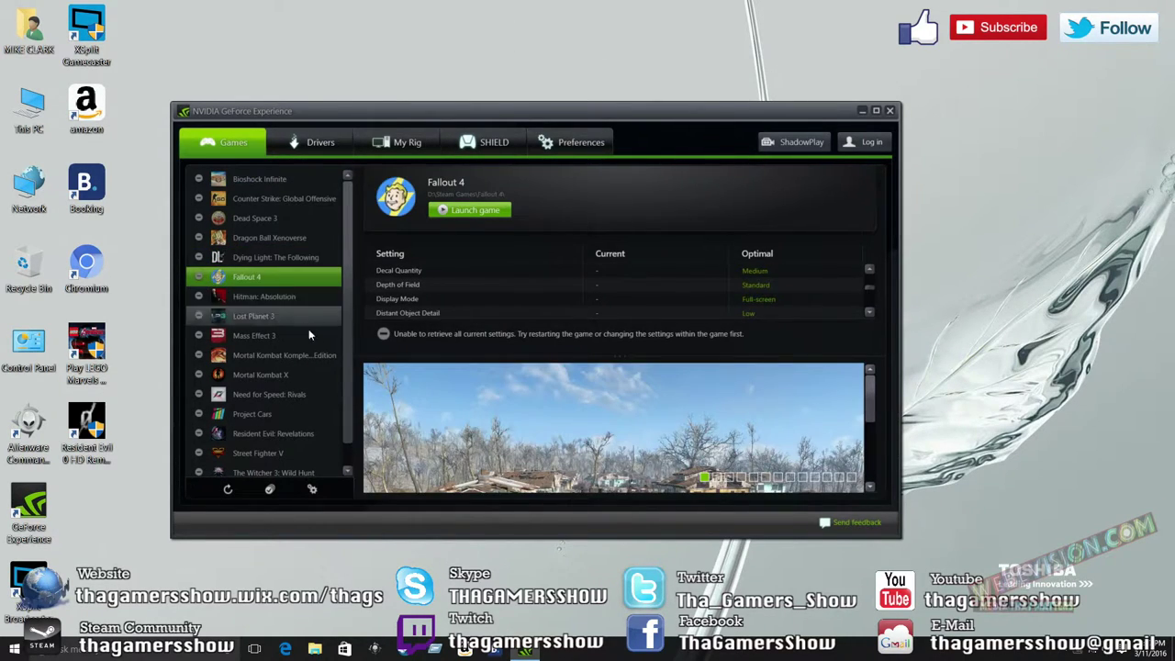
Check the available graphics driver update and review the rig's specifications and feature readiness overview.
{"action": "left_click", "coordinate": [300, 133]}
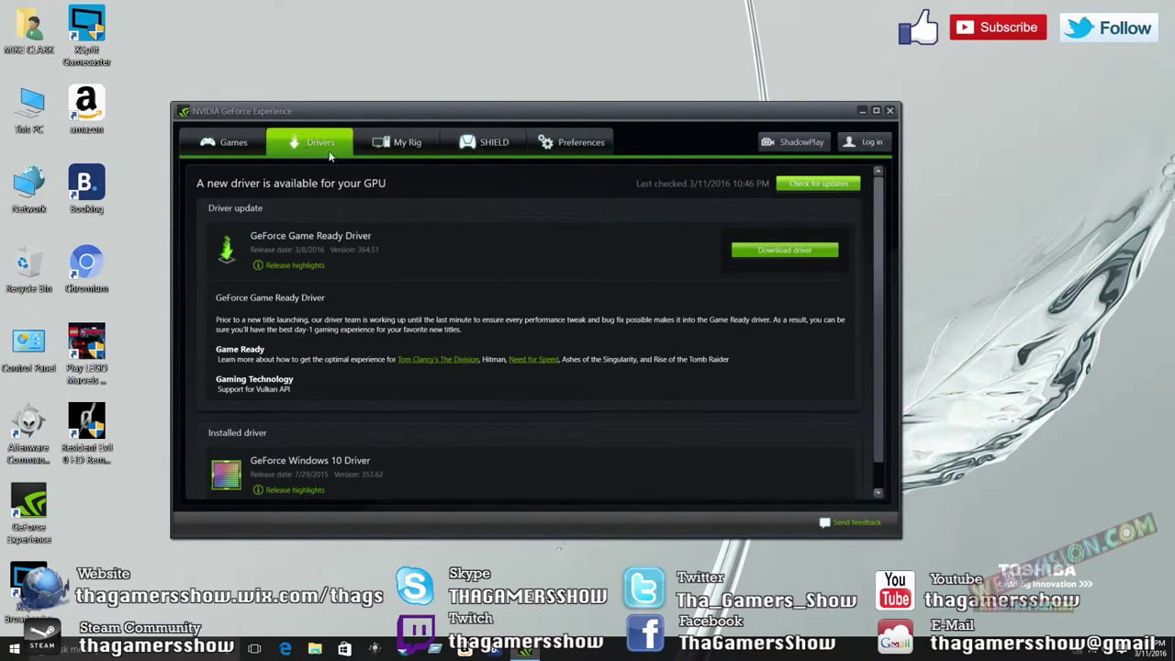
{"action": "left_click", "coordinate": [394, 144]}
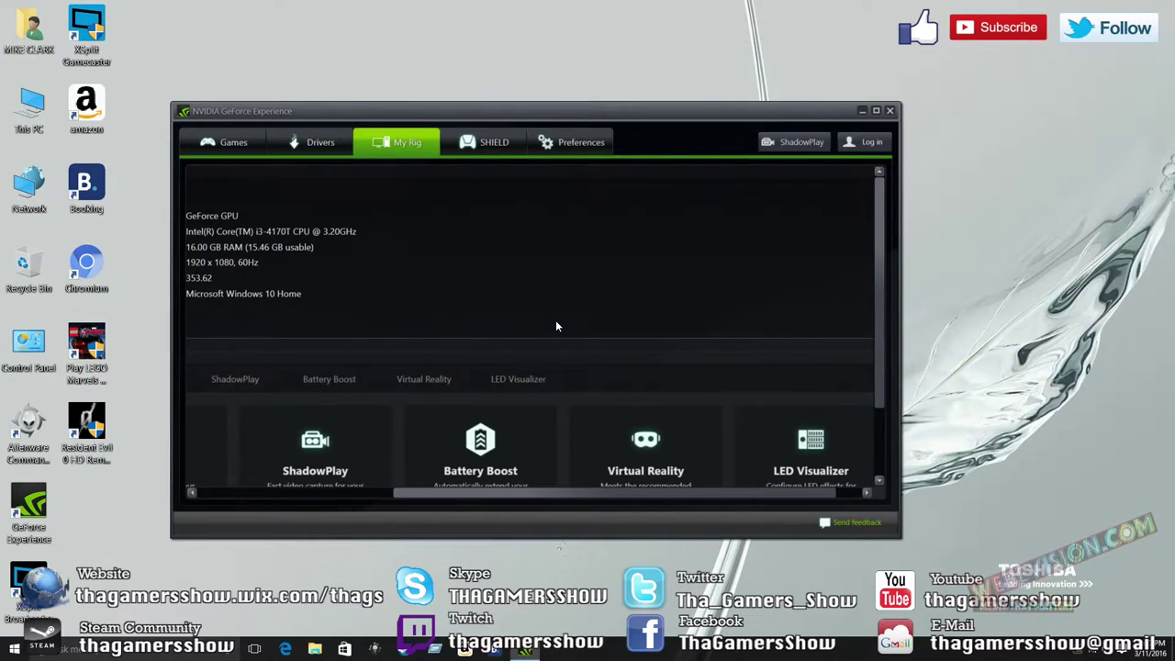
{"action": "scroll", "coordinate": [555, 322], "scroll_direction": "down", "scroll_amount": 3}
{"action": "left_click_drag", "start_coordinate": [577, 492], "coordinate": [674, 502]}
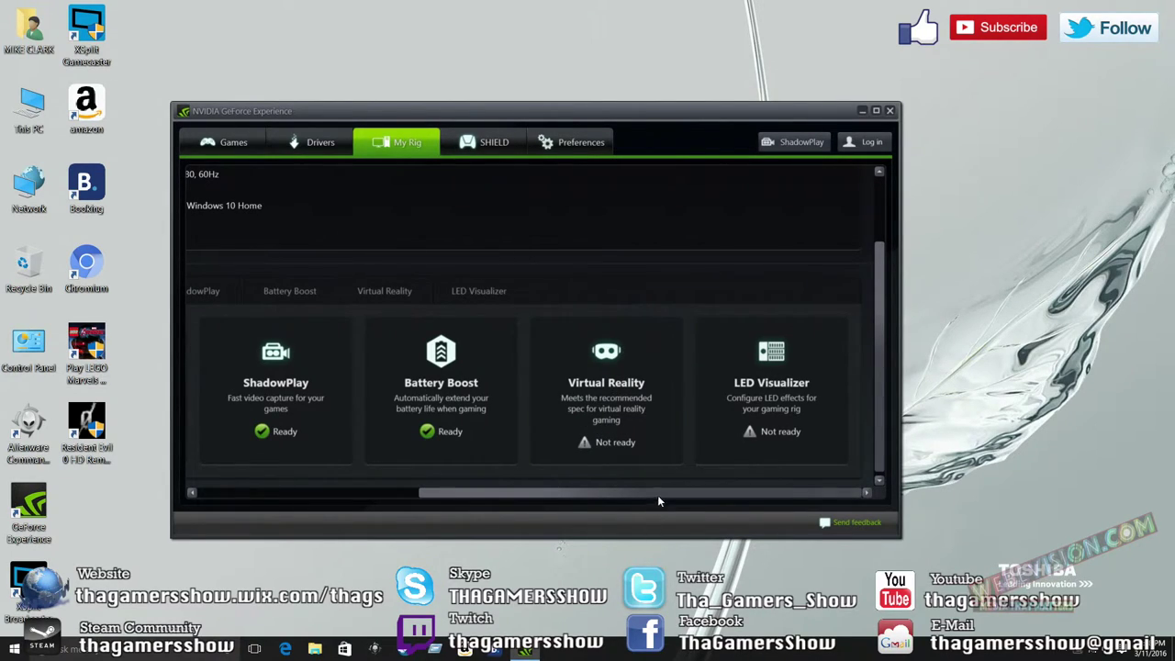
{"action": "left_click_drag", "start_coordinate": [542, 492], "coordinate": [307, 498]}
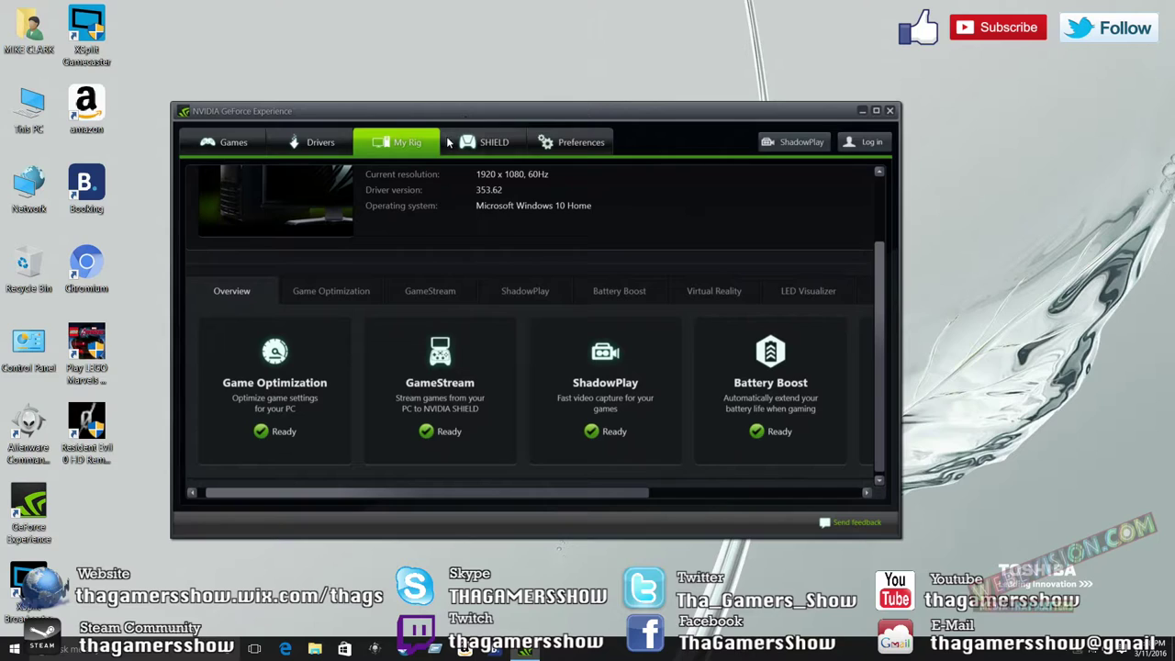
Look over the SHIELD GameStream information.
{"action": "left_click", "coordinate": [495, 143]}
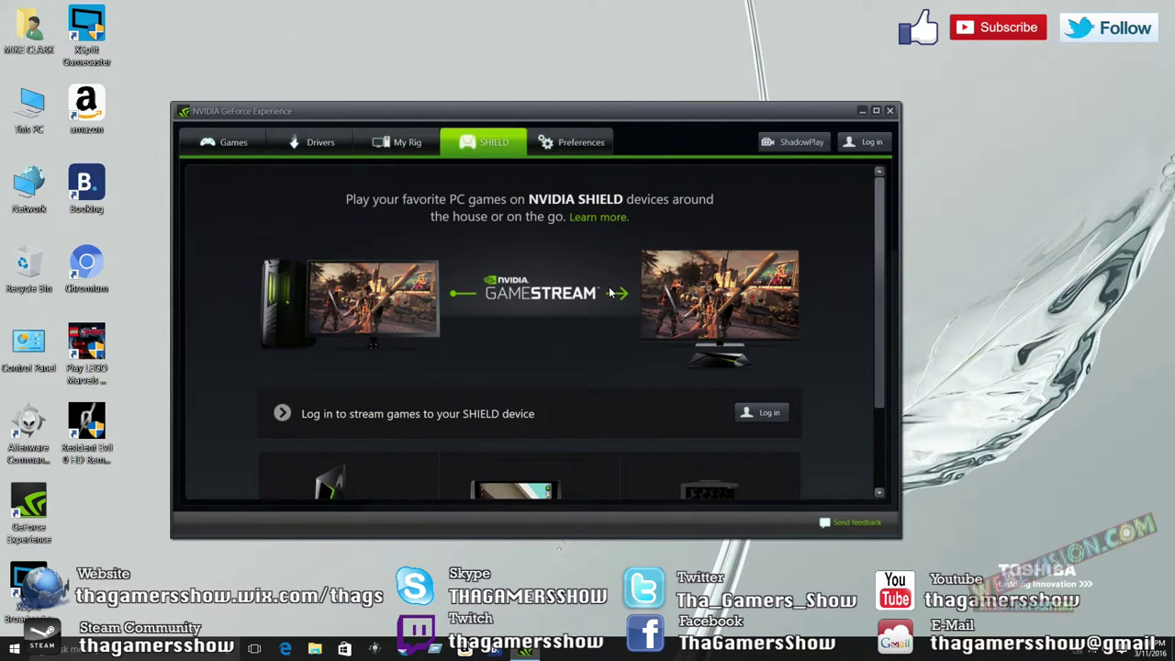
{"action": "scroll", "coordinate": [609, 291], "scroll_direction": "down", "scroll_amount": 3}
{"action": "scroll", "coordinate": [551, 204], "scroll_direction": "up", "scroll_amount": 2}
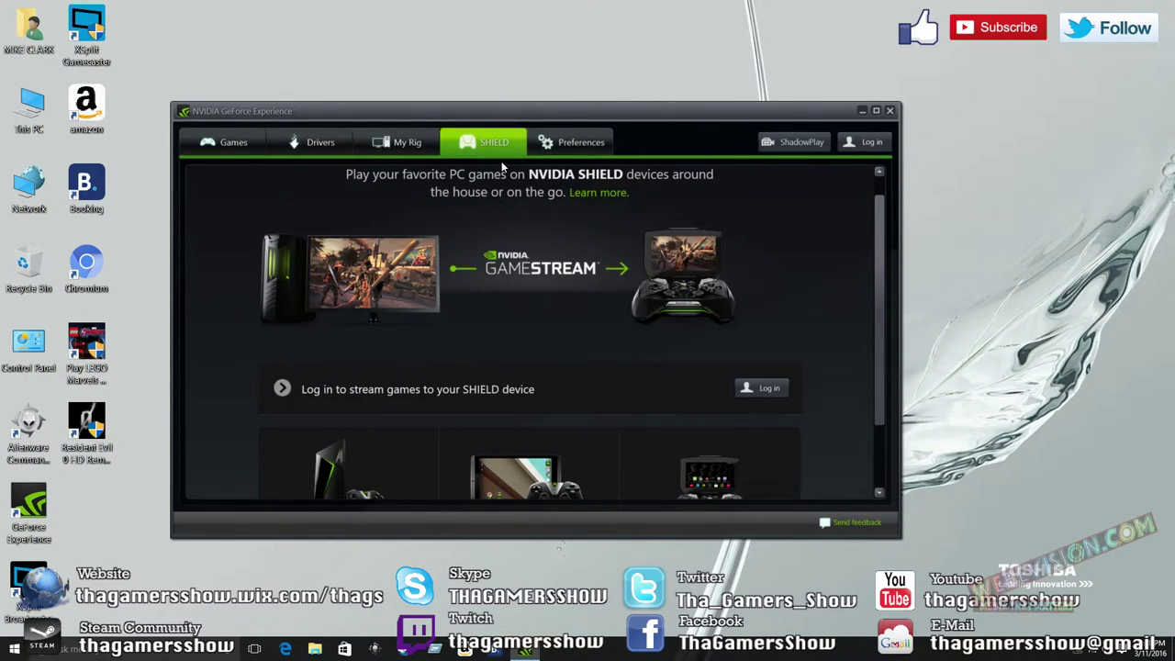
Review the general preferences and the game scan locations, and close GeForce Experience.
{"action": "left_click", "coordinate": [580, 147]}
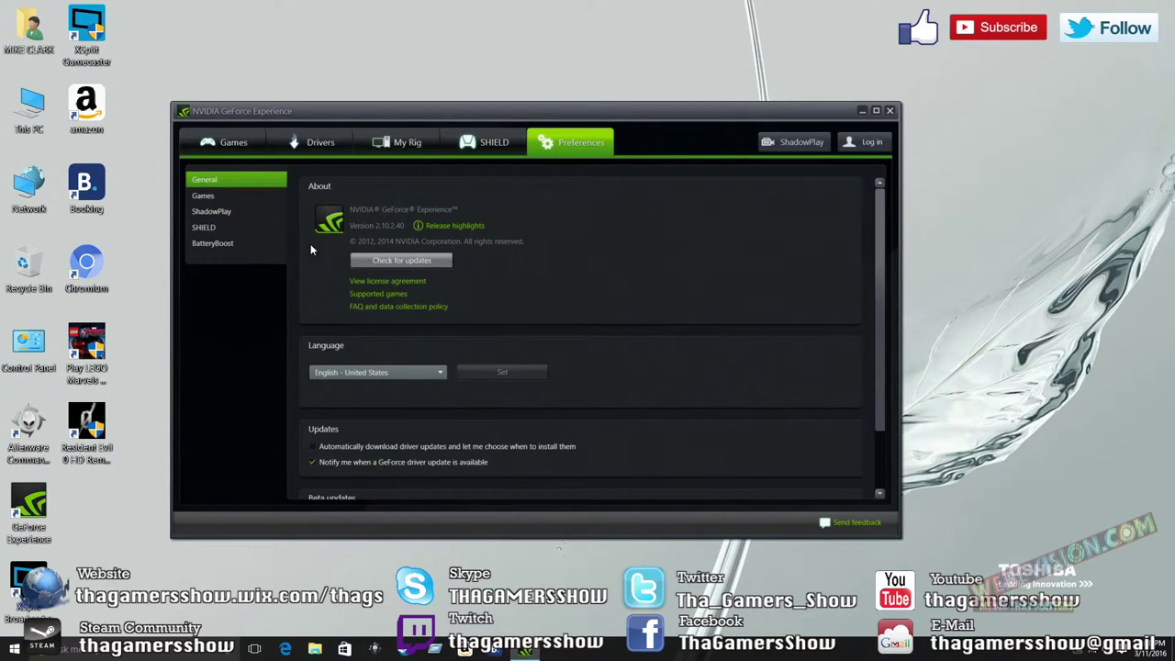
{"action": "scroll", "coordinate": [340, 275], "scroll_direction": "down", "scroll_amount": 1}
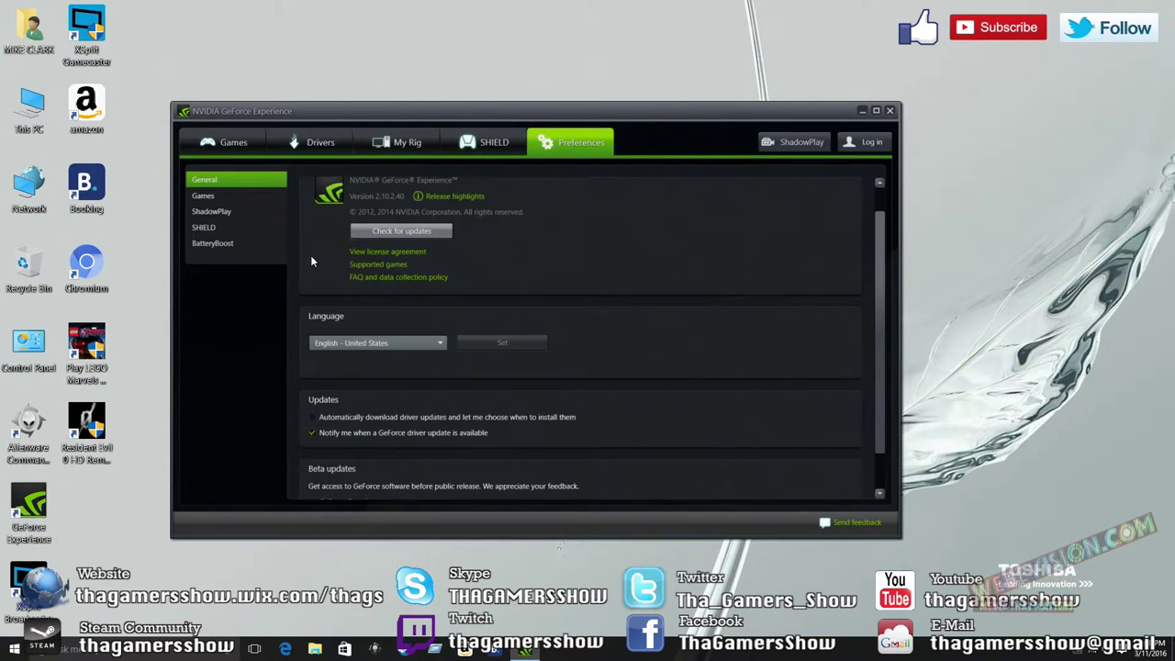
{"action": "left_click", "coordinate": [205, 197]}
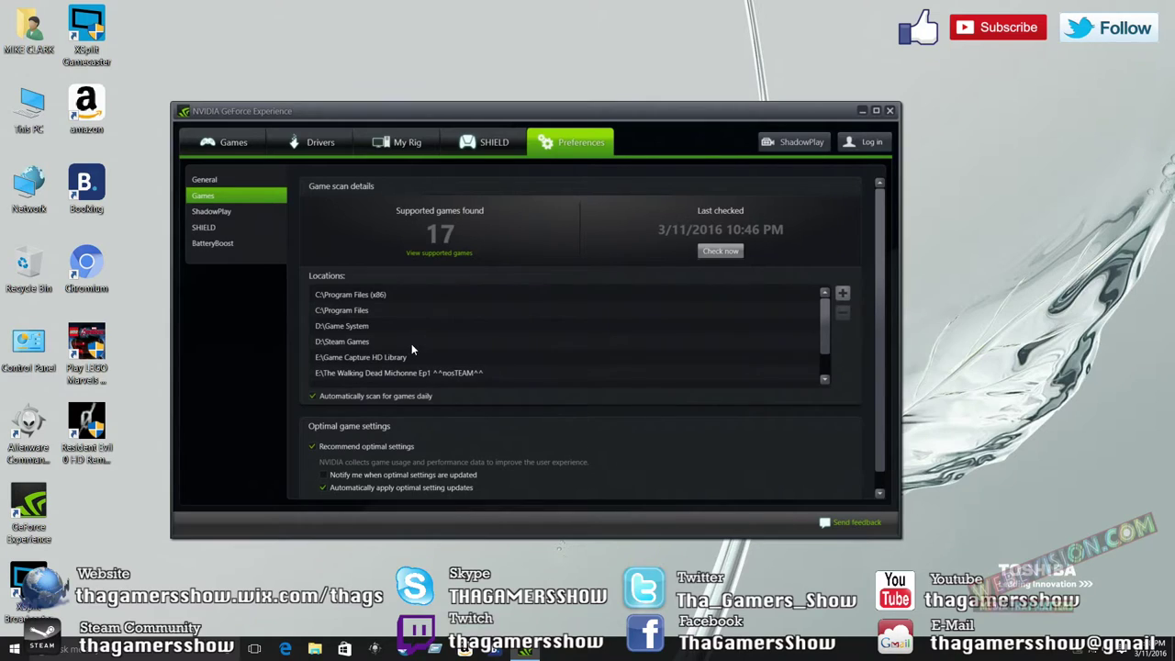
{"action": "scroll", "coordinate": [412, 348], "scroll_direction": "down", "scroll_amount": 1}
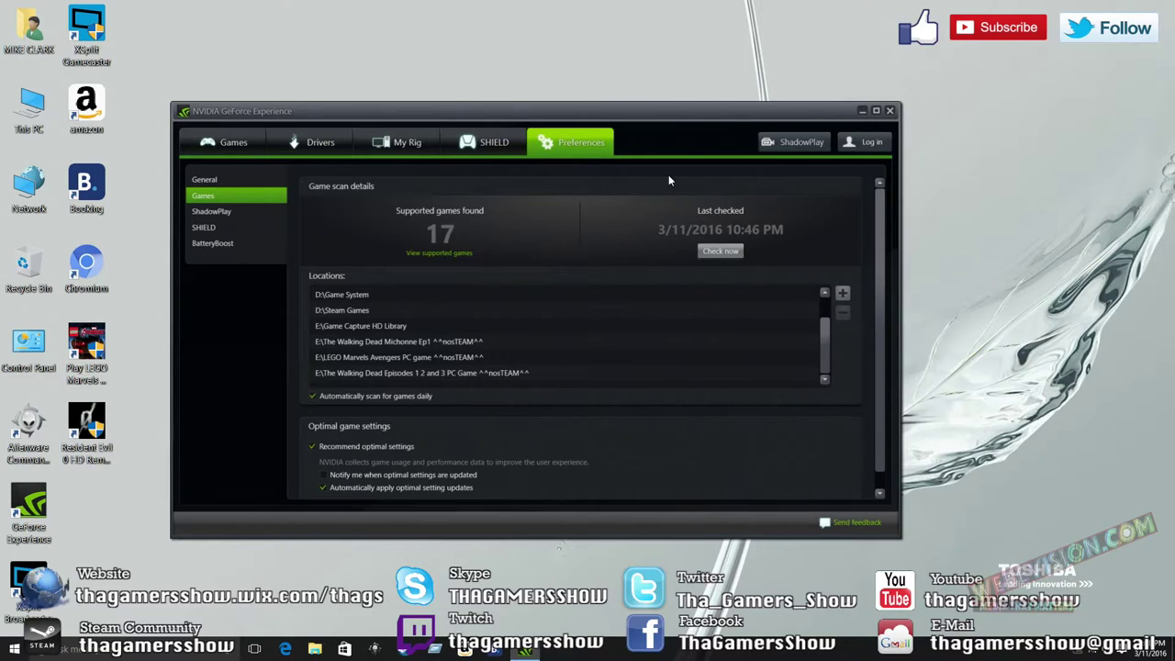
{"action": "left_click", "coordinate": [889, 111]}
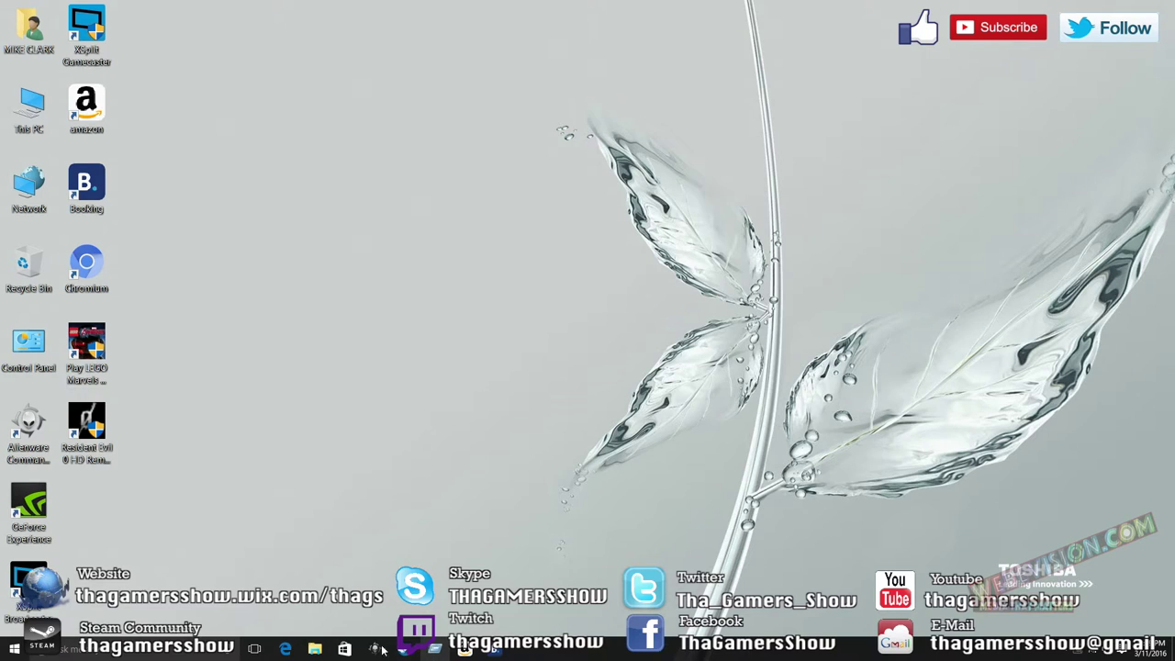
Search Windows for "run" and launch System Configuration with the msconfig command.
{"action": "left_click", "coordinate": [14, 650]}
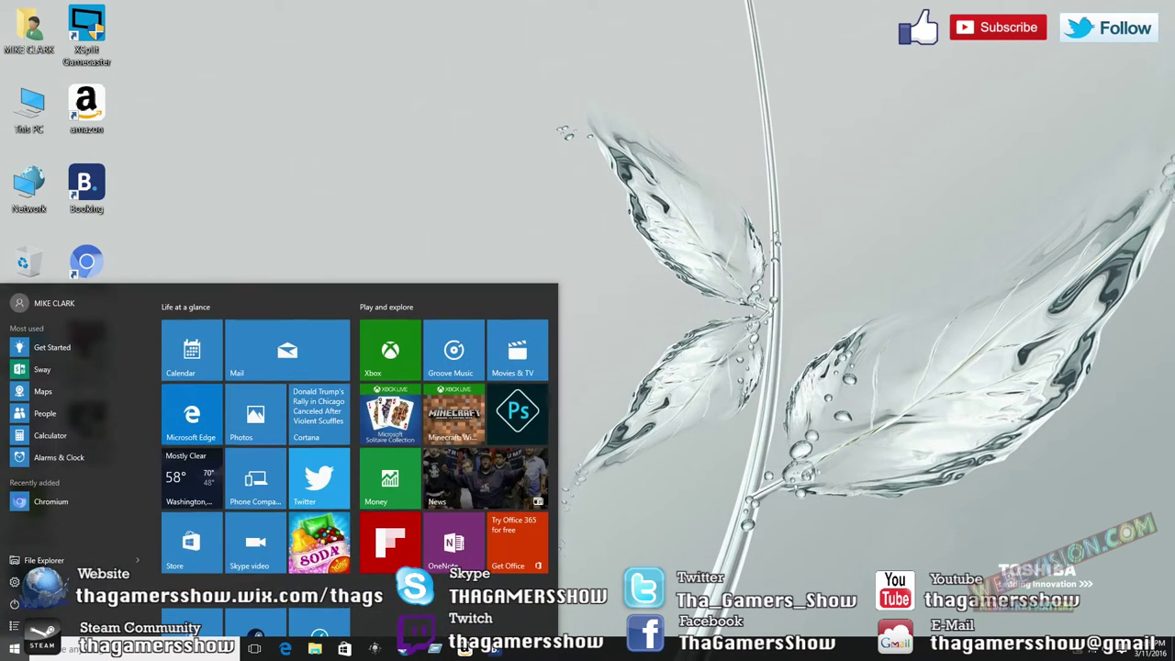
{"action": "left_click", "coordinate": [70, 654]}
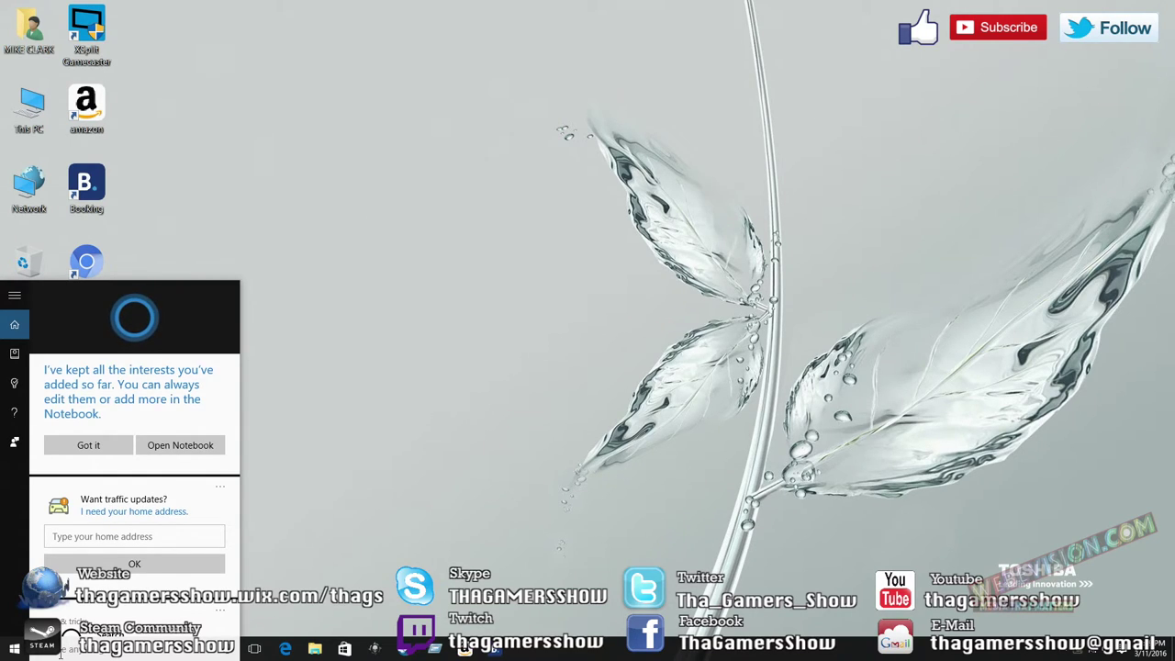
{"action": "type", "text": "ru"}
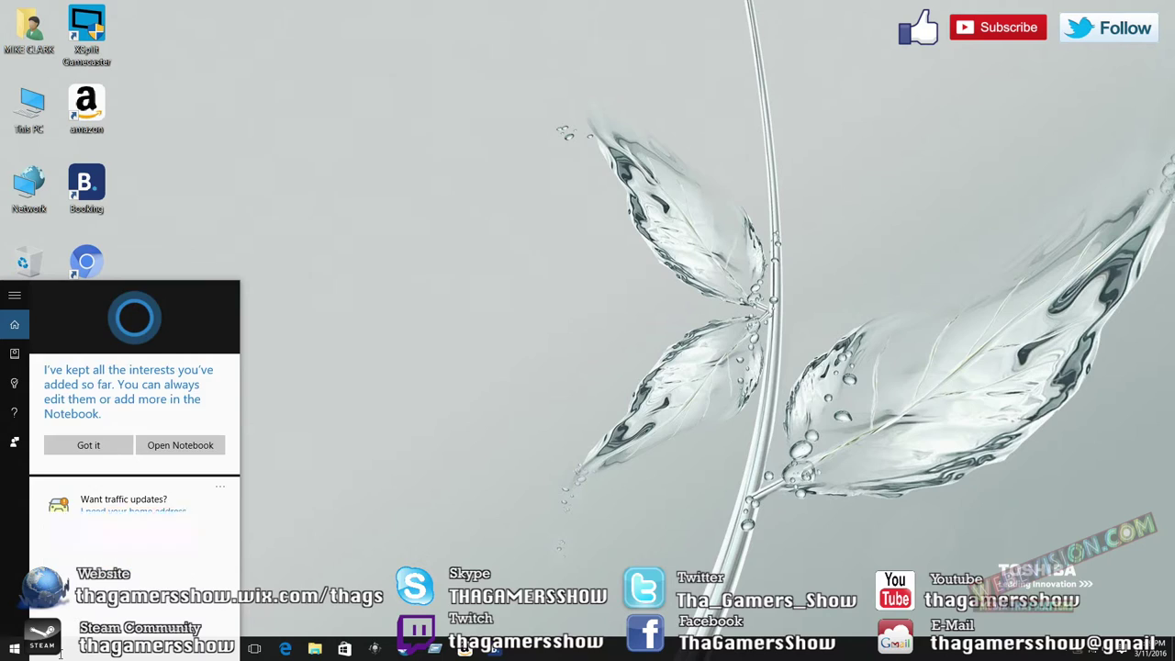
{"action": "type", "text": "n"}
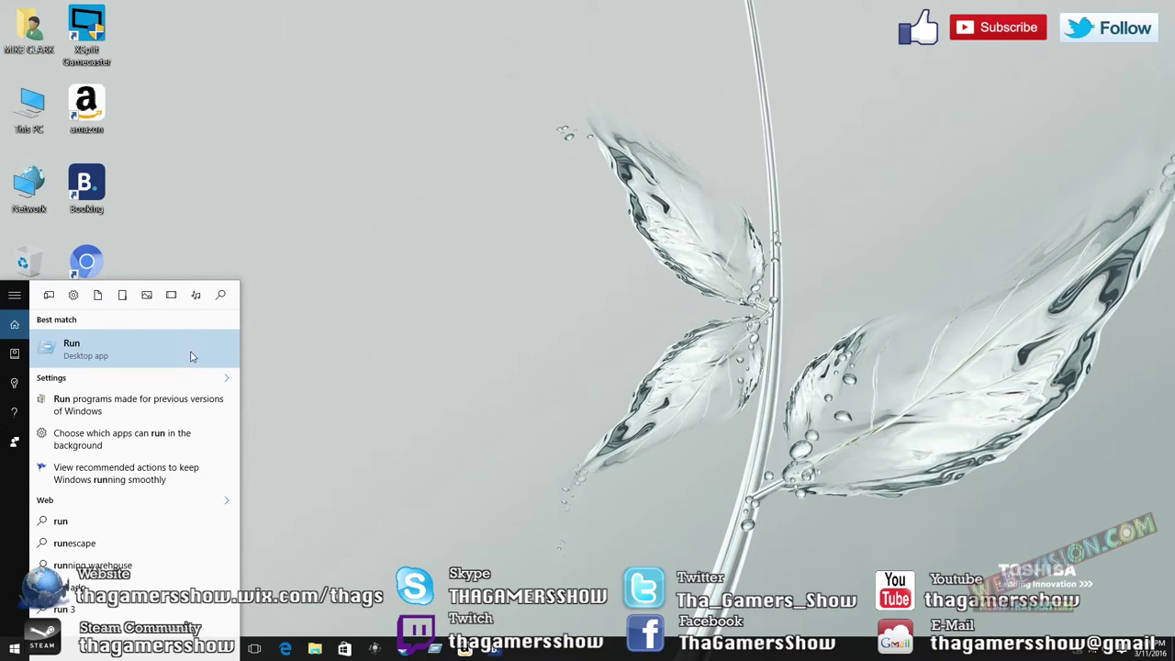
{"action": "left_click", "coordinate": [355, 448]}
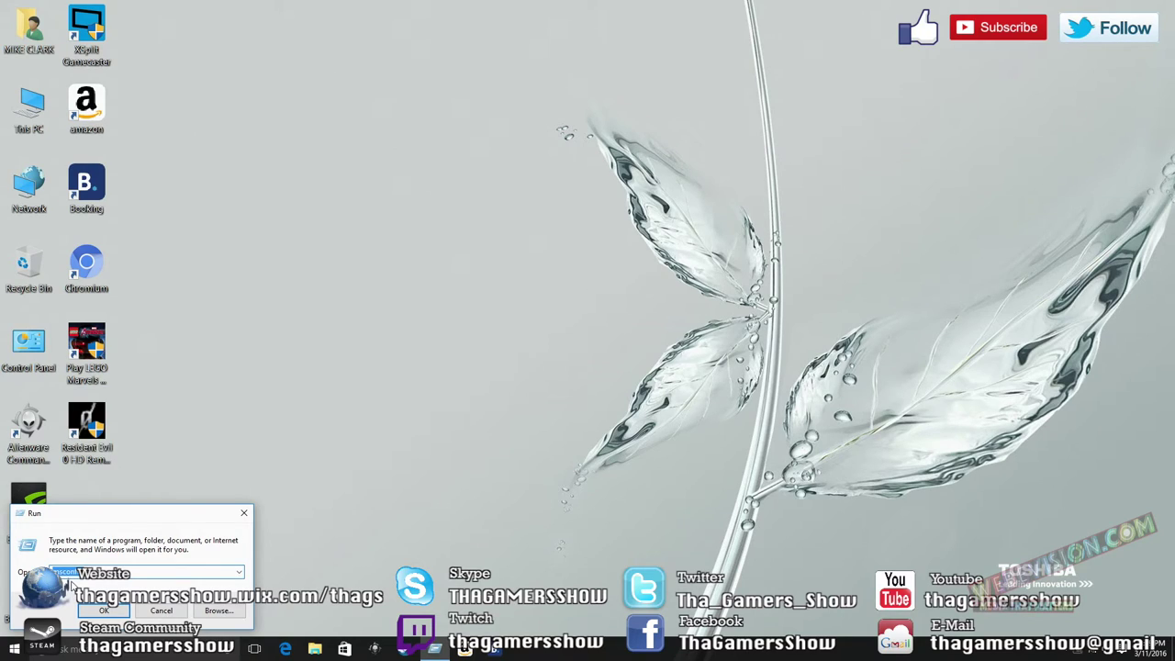
{"action": "left_click", "coordinate": [114, 611]}
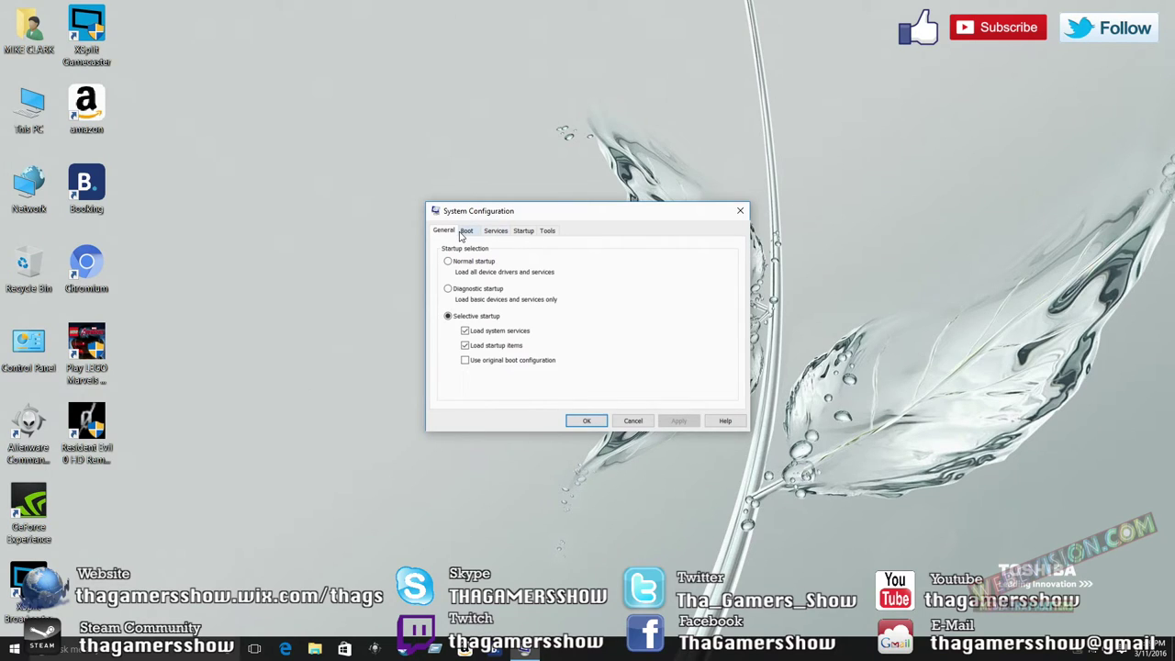
Open the advanced boot options for Windows 10 and view the available processor counts.
{"action": "left_click", "coordinate": [466, 234]}
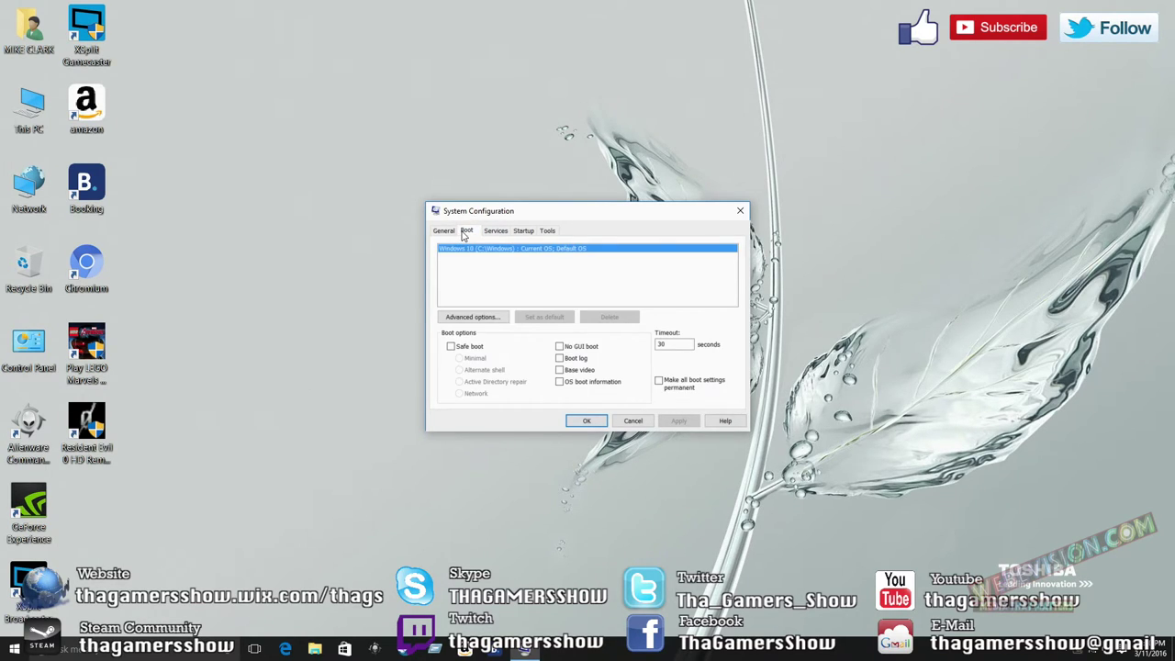
{"action": "left_click", "coordinate": [494, 319]}
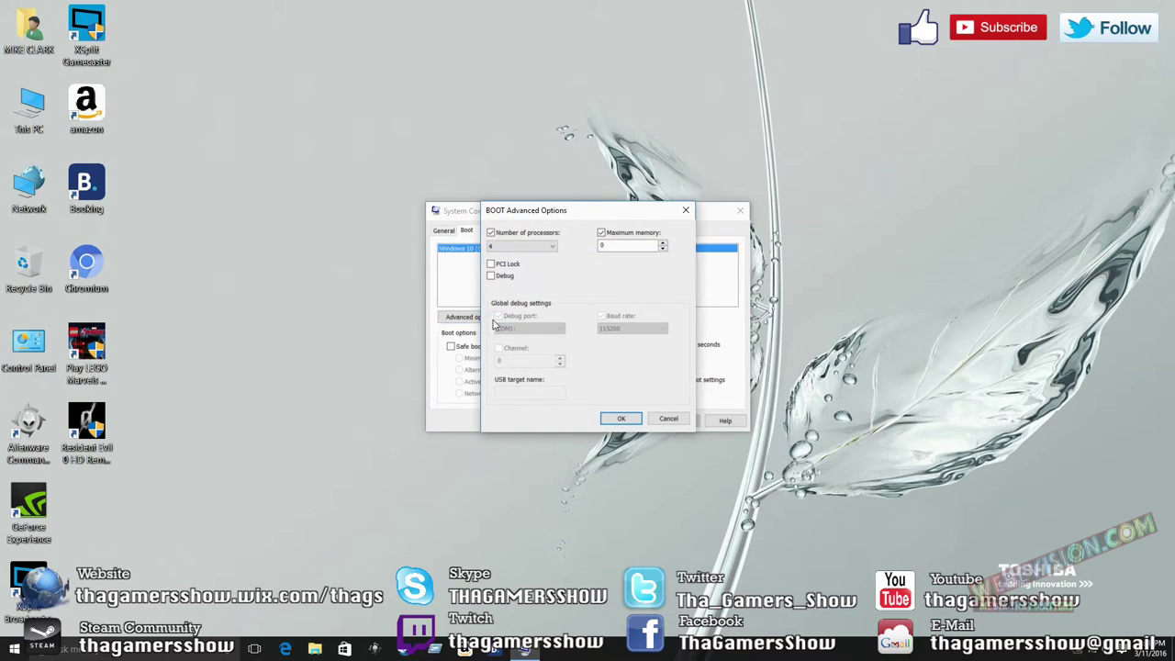
{"action": "left_click", "coordinate": [554, 247]}
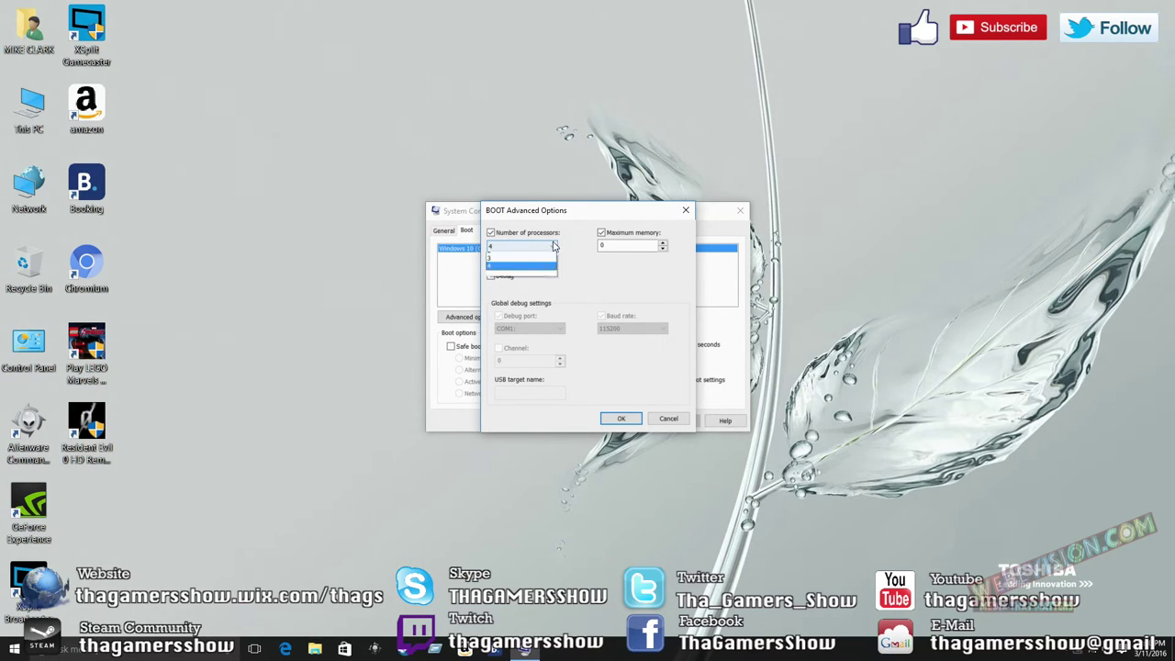
{"action": "left_click", "coordinate": [611, 290]}
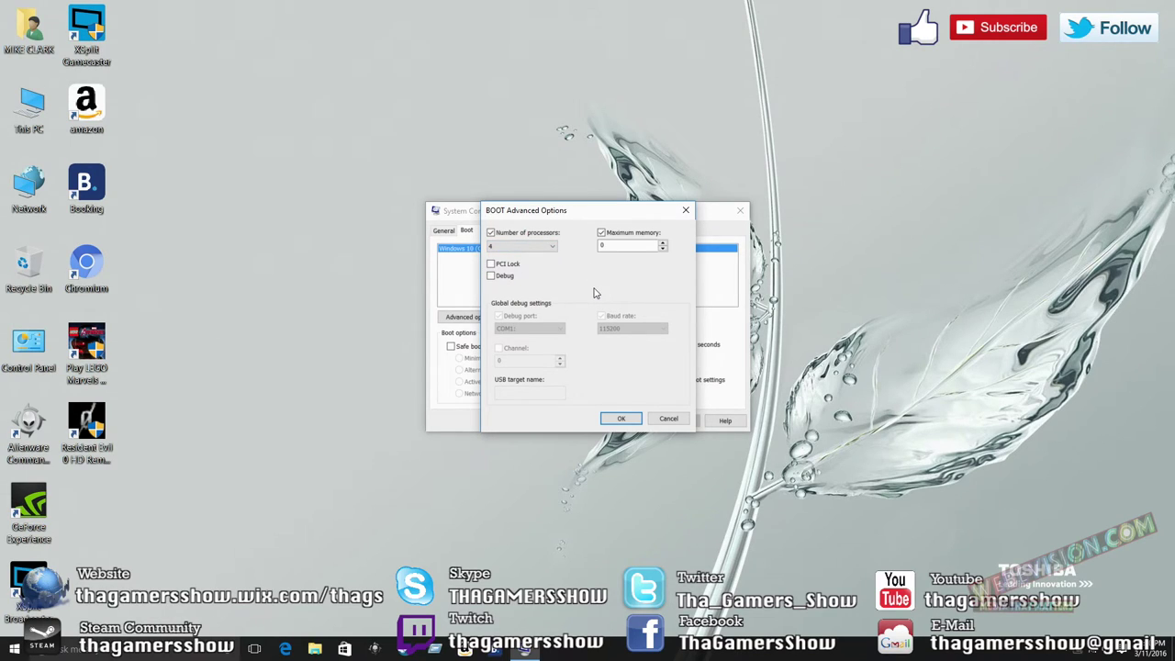
Try a maximum memory of 16000 in the advanced boot options, and leave System Configuration without saving.
{"action": "left_click", "coordinate": [654, 246]}
{"action": "double_click", "coordinate": [633, 246]}
{"action": "type", "text": "16000"}
{"action": "left_click", "coordinate": [663, 244]}
{"action": "left_click", "coordinate": [663, 243]}
{"action": "left_click", "coordinate": [663, 245]}
{"action": "left_click", "coordinate": [619, 246]}
{"action": "left_click", "coordinate": [643, 245]}
{"action": "left_click", "coordinate": [677, 422]}
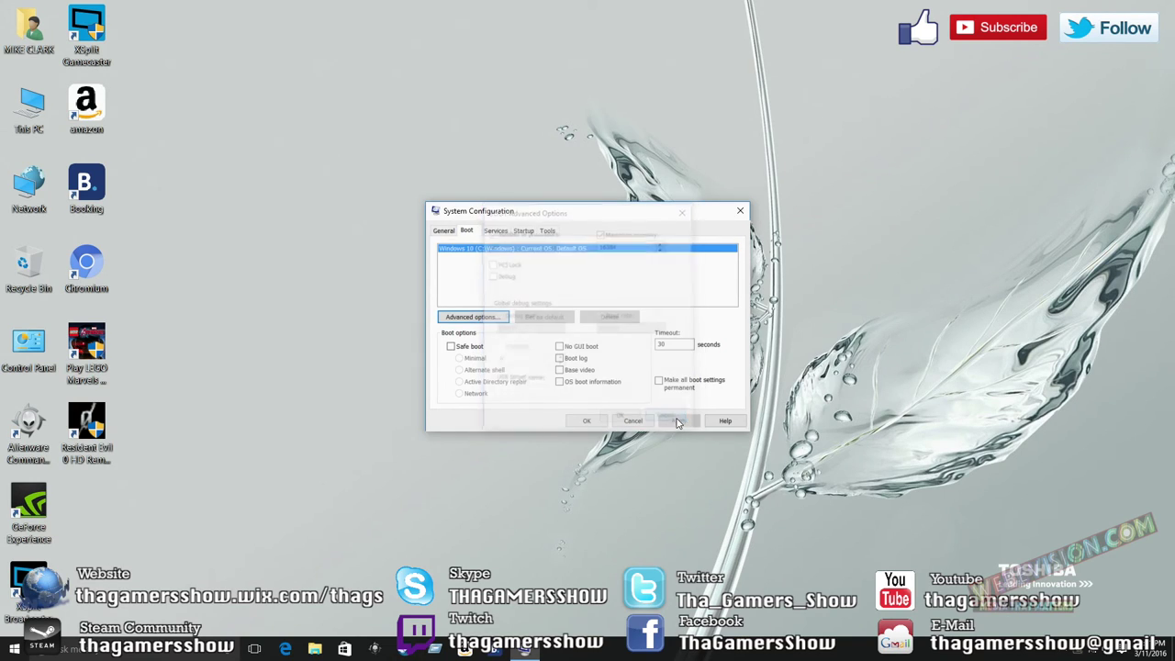
{"action": "left_click", "coordinate": [631, 420]}
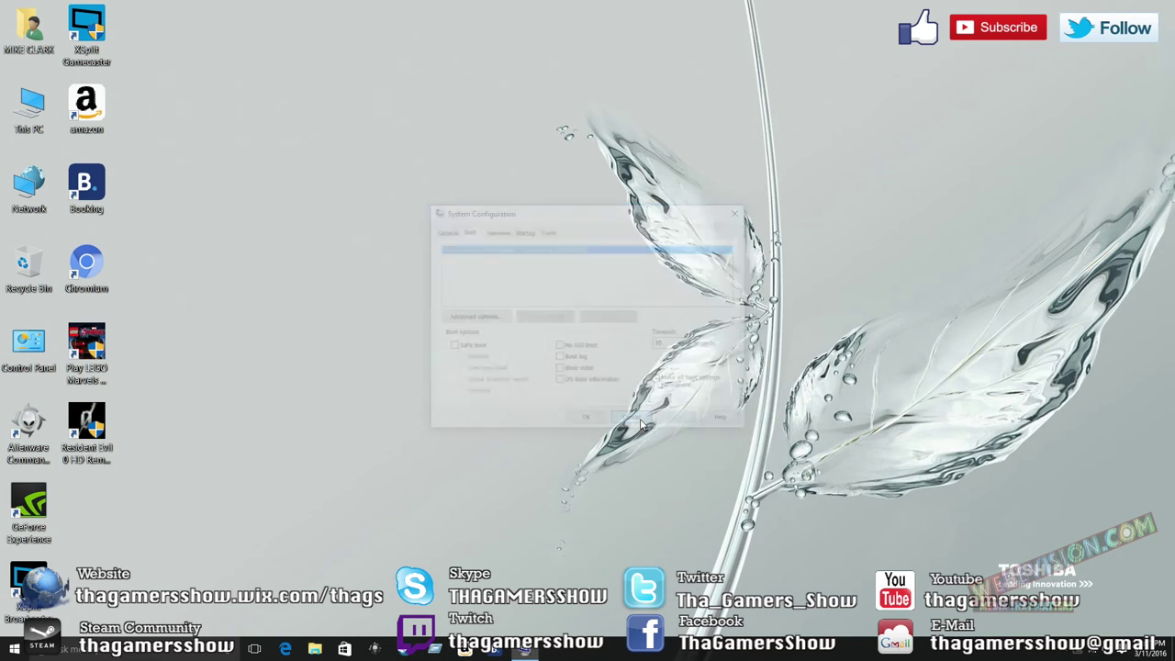